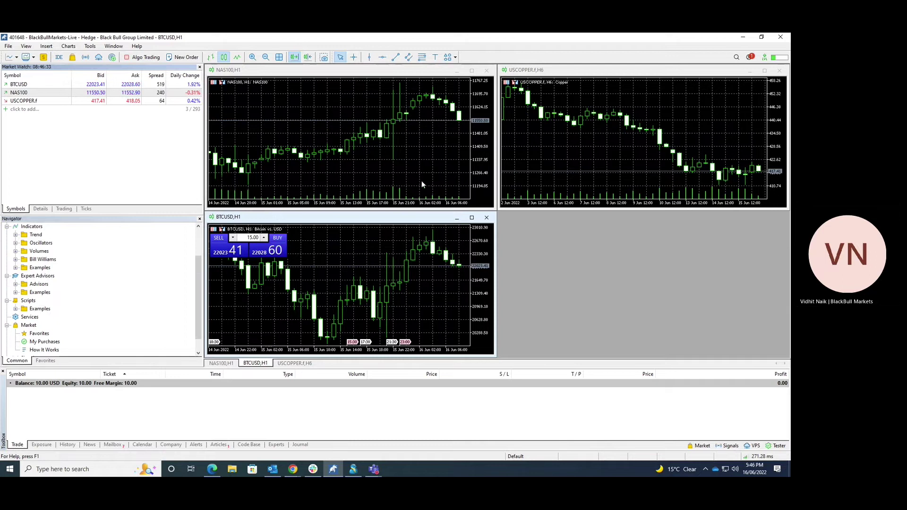
Step: Untick One Click Trading on the BTCUSD chart to hide its SELL/BUY panel
right_click(272, 232)
left_click(312, 211)
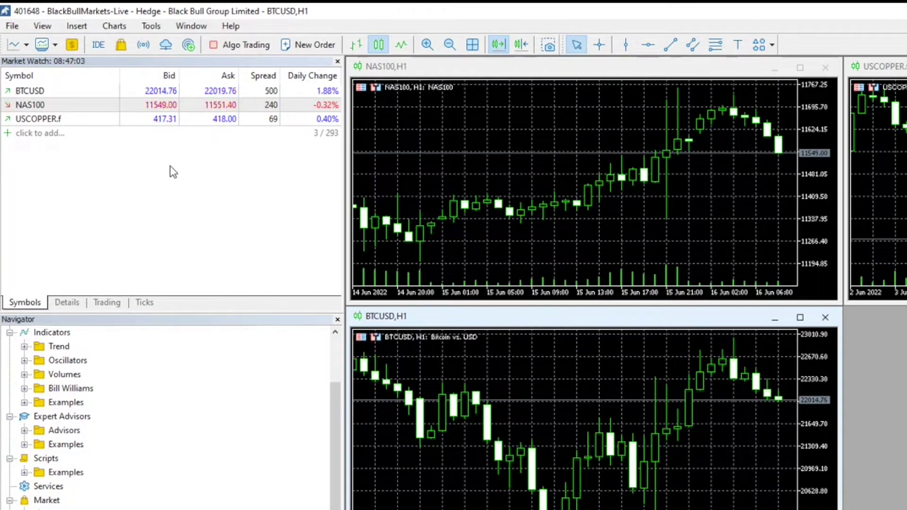
mouse_move(135, 121)
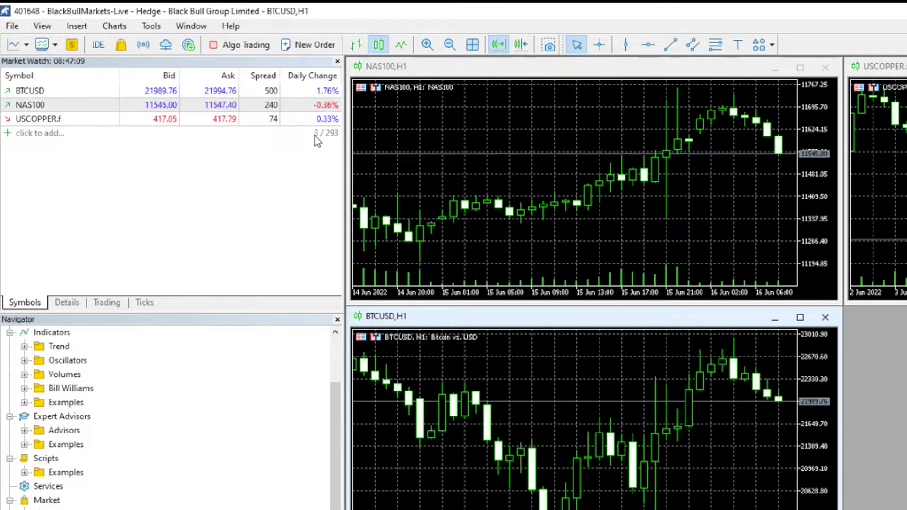
Step: Choose Show All in Market Watch, scroll the full symbol list, and bring up USDCAD's menu
right_click(297, 137)
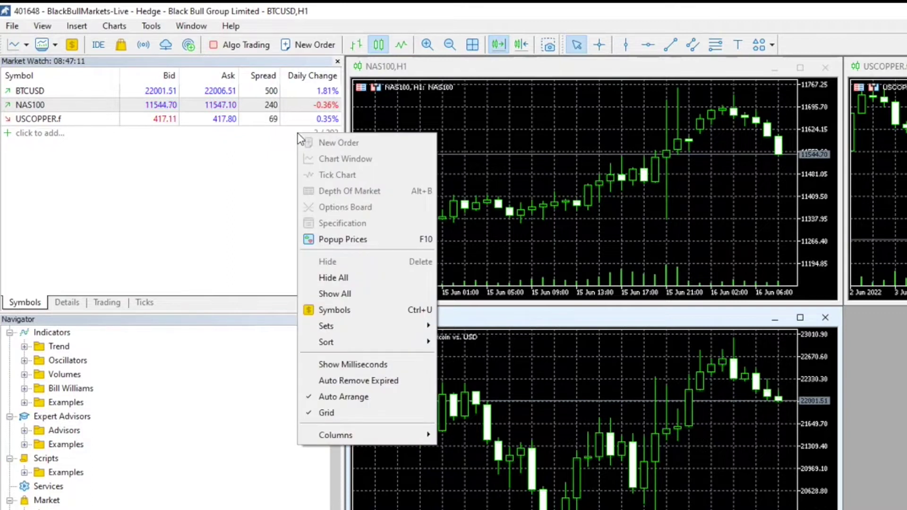
left_click(340, 298)
scroll(272, 127, "down", 5)
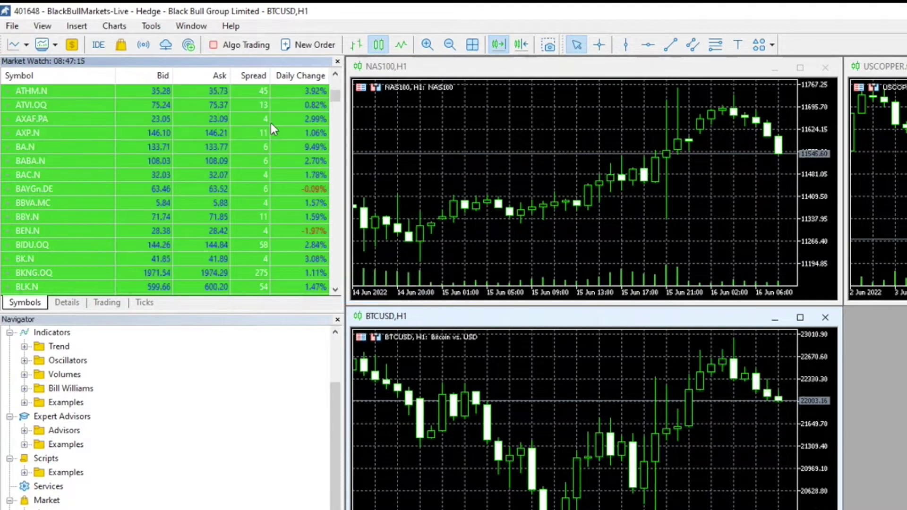
scroll(271, 127, "down", 20)
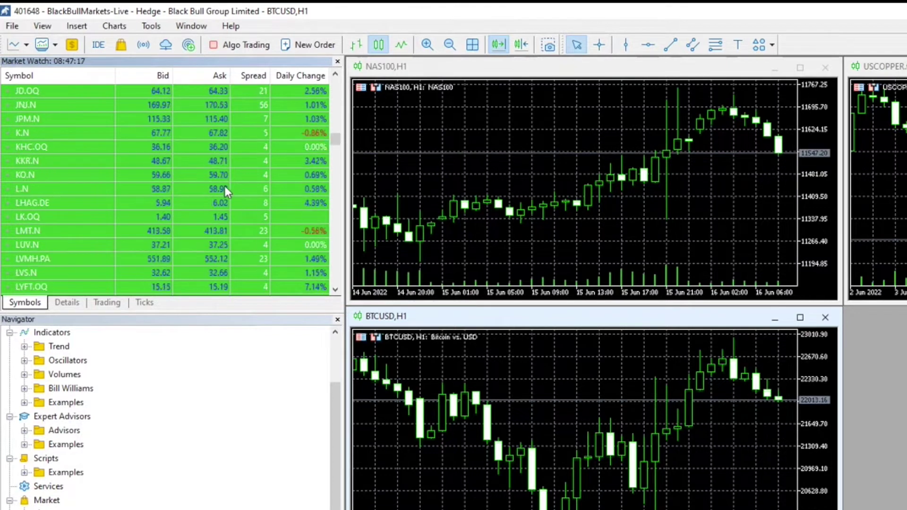
scroll(212, 197, "down", 20)
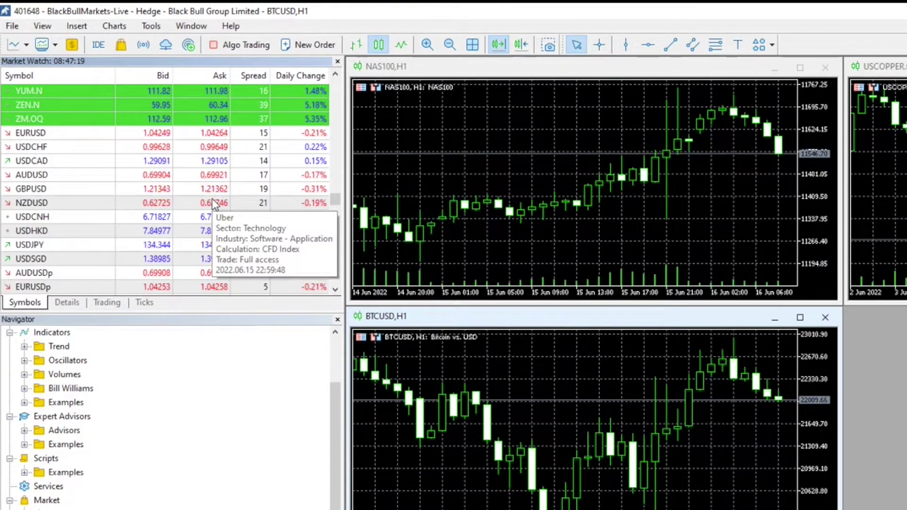
right_click(44, 160)
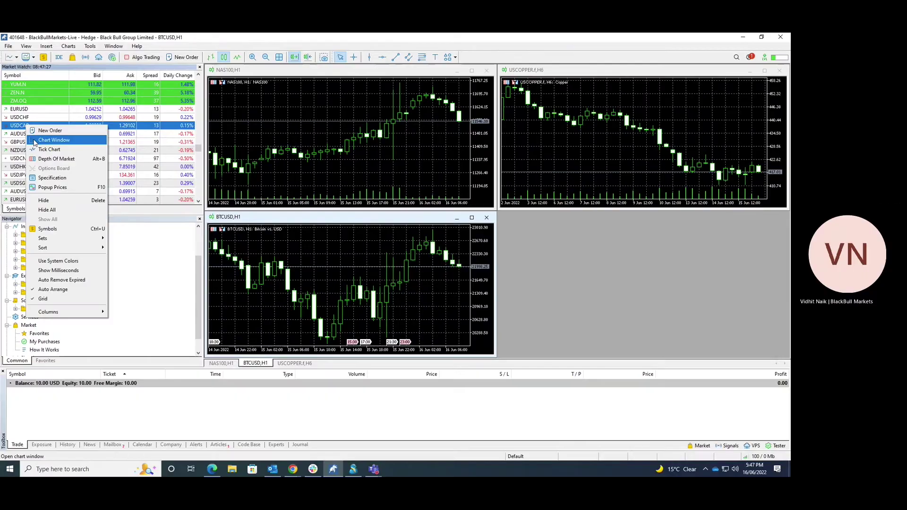
Step: Open a USDCAD chart window, a USDCAD New Order window, and the USDCAD Tick Chart
left_click(34, 142)
left_click_drag(425, 134, 435, 92)
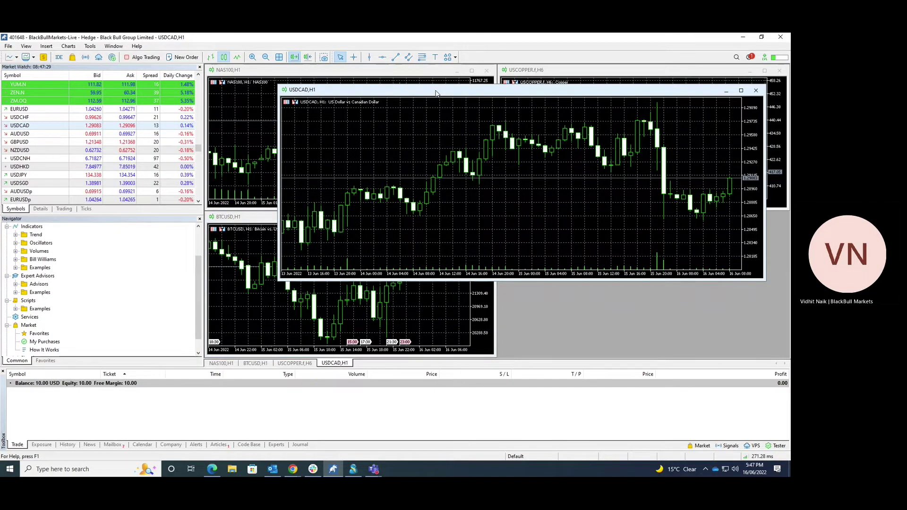
right_click(26, 127)
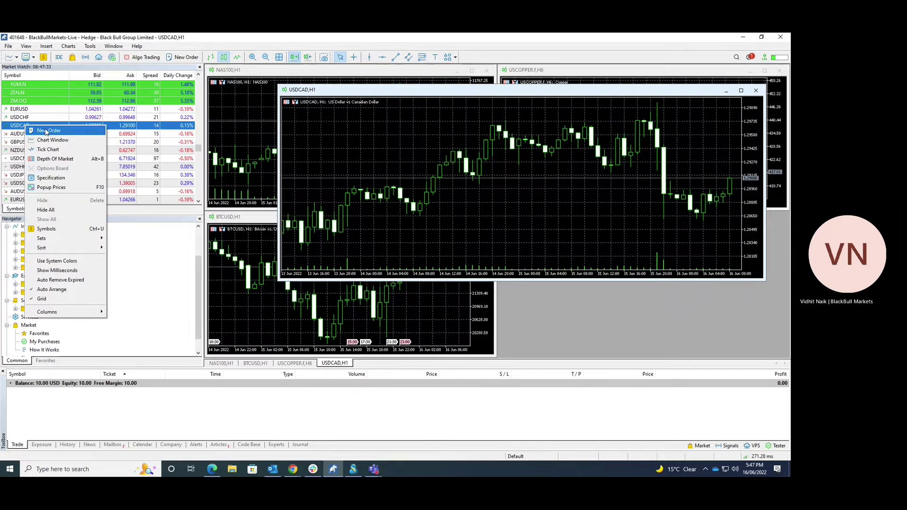
left_click(48, 132)
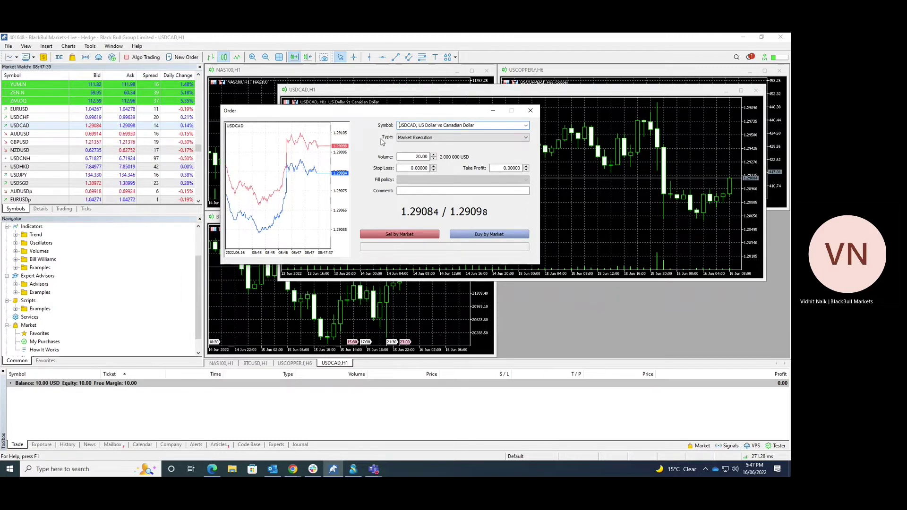
right_click(27, 127)
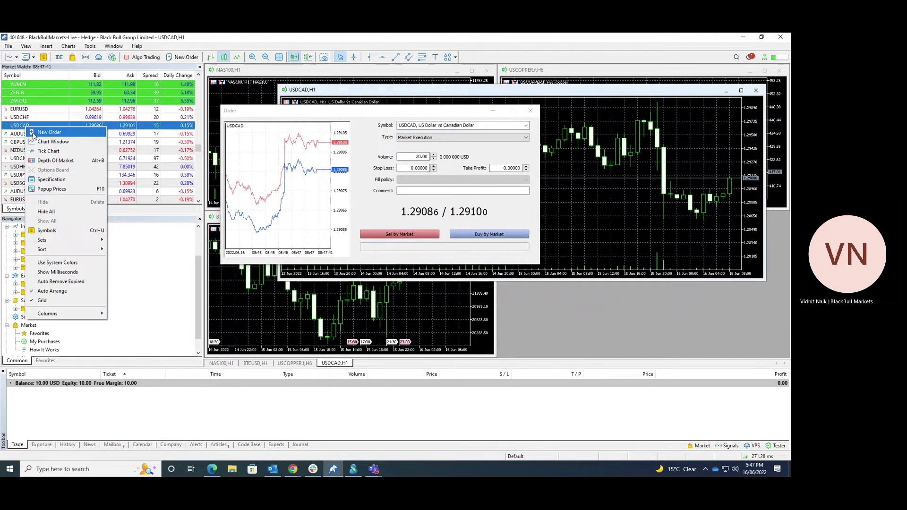
left_click(48, 150)
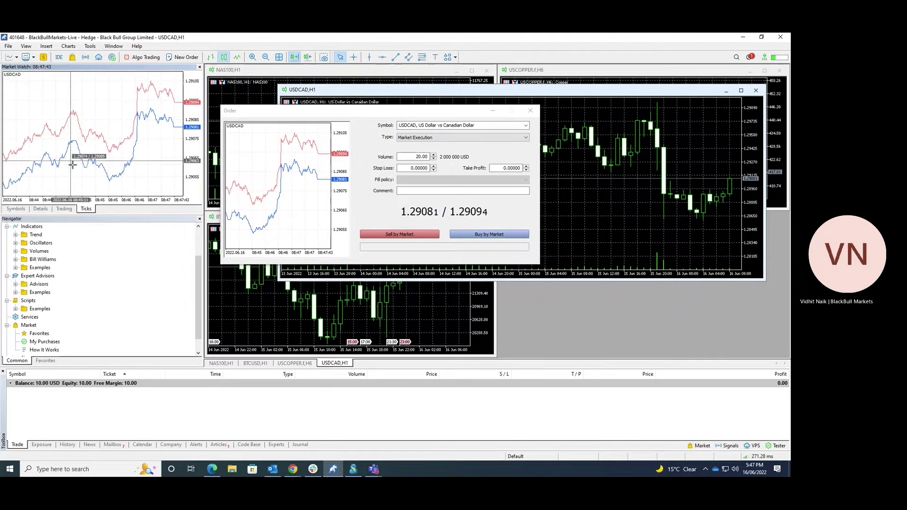
Step: Switch Market Watch to the Symbols tab and browse the Navigator, collapsing and re-expanding Indicators
left_click(16, 208)
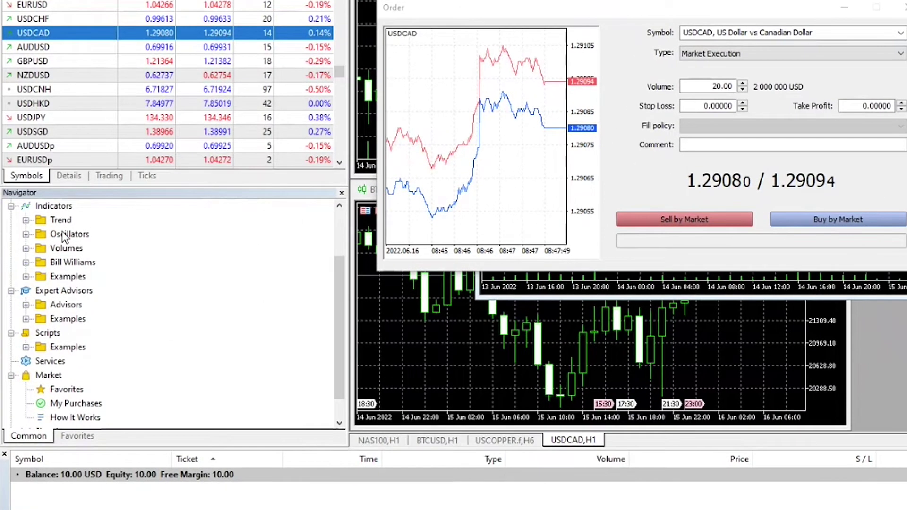
scroll(65, 237, "up", 2)
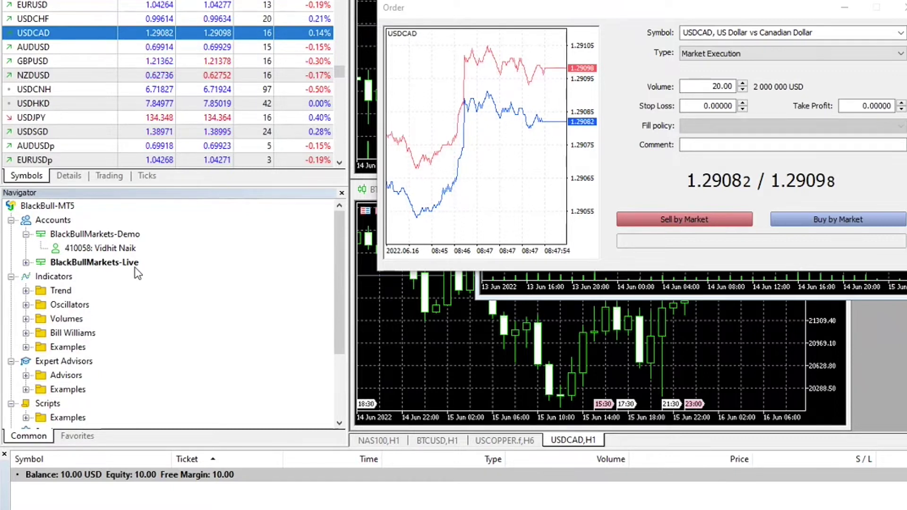
left_click(11, 278)
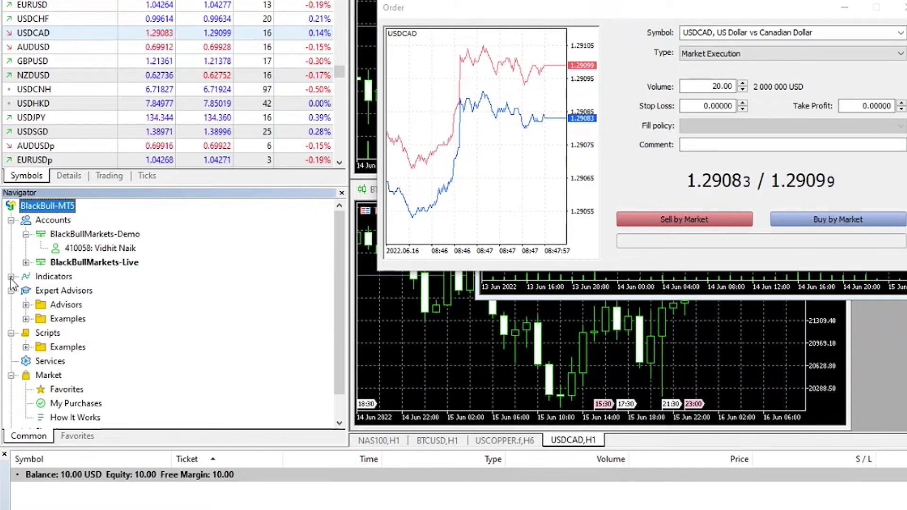
left_click(11, 278)
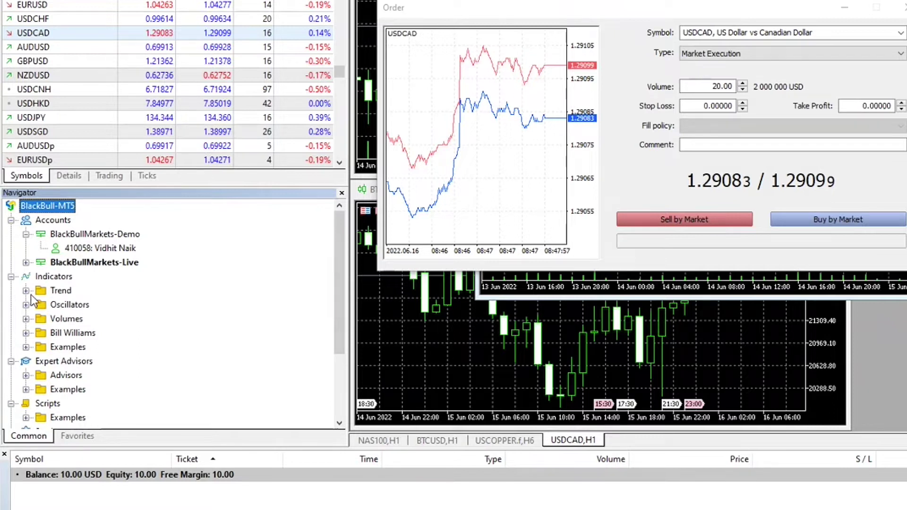
scroll(61, 311, "down", 1)
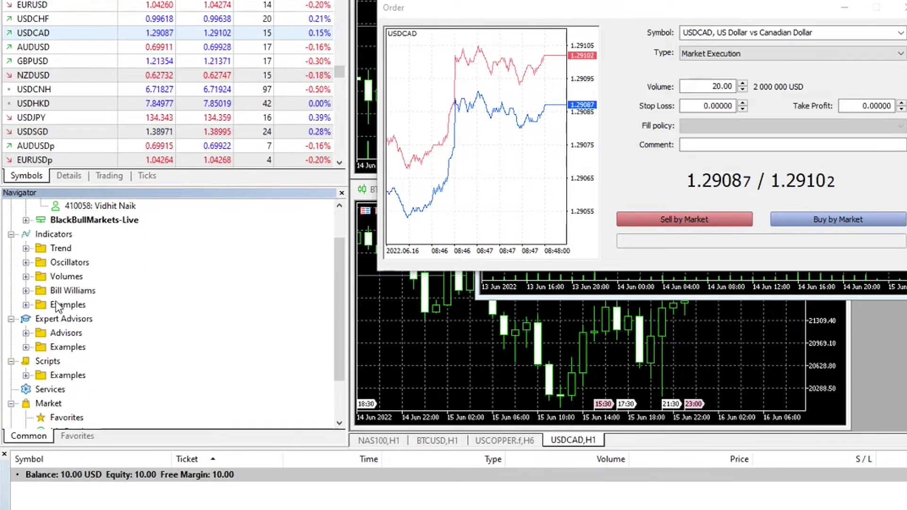
scroll(57, 306, "down", 1)
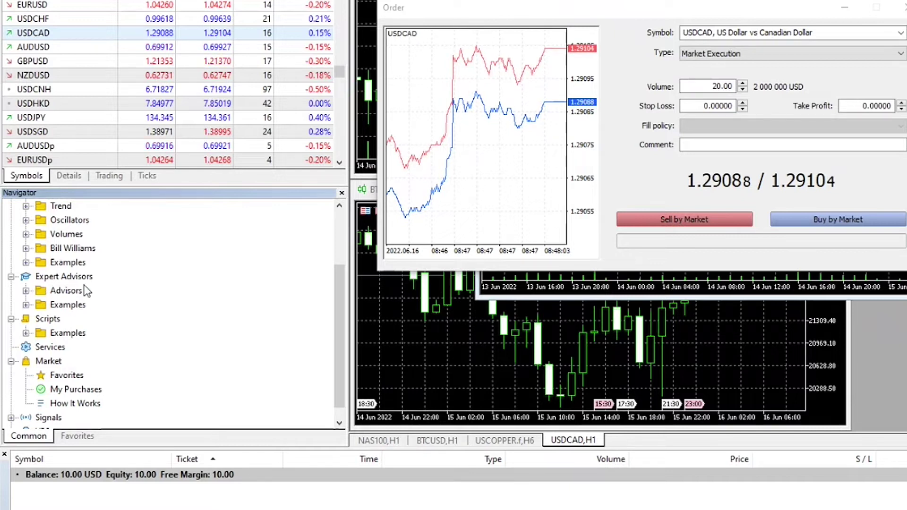
scroll(85, 290, "down", 1)
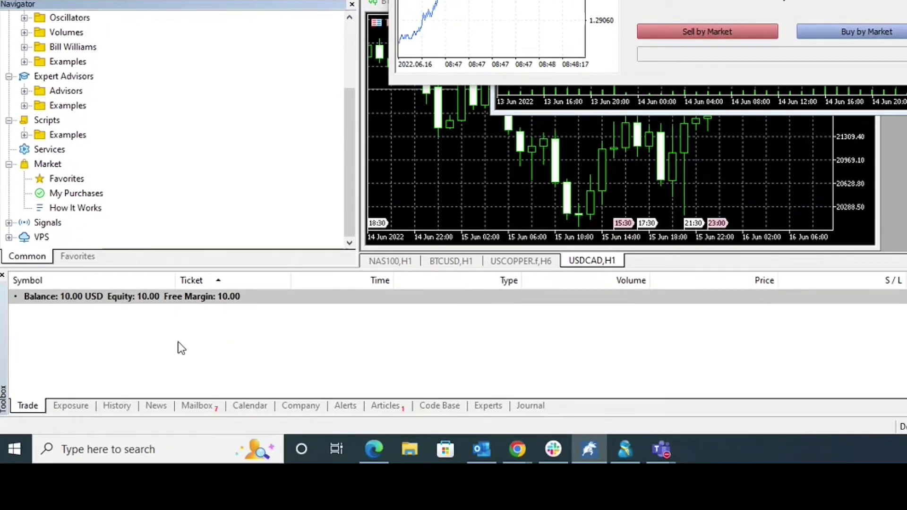
Step: Browse the Toolbox's Exposure, History, News, Mailbox and Trade tabs
left_click(71, 406)
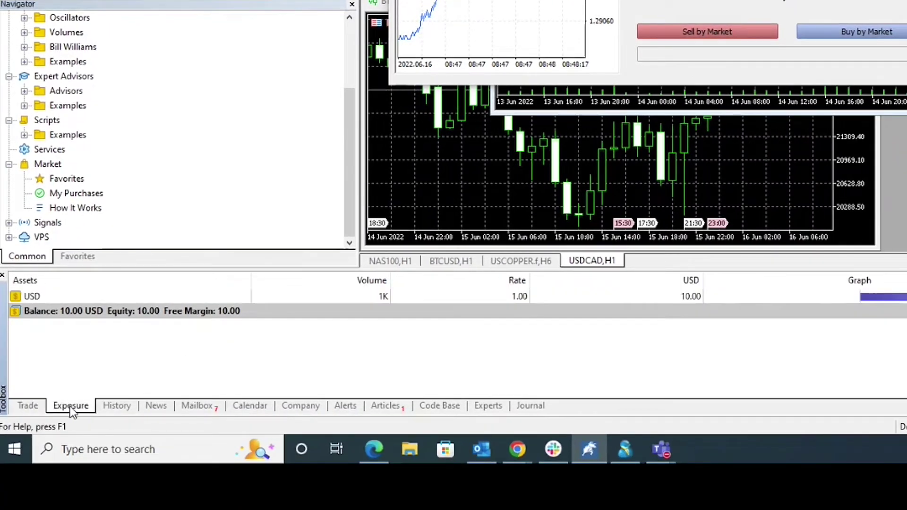
left_click(108, 409)
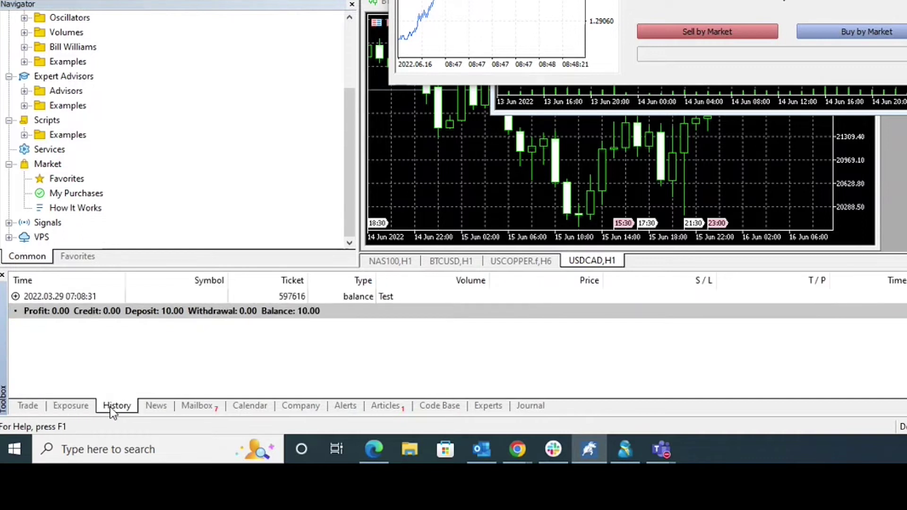
left_click(155, 406)
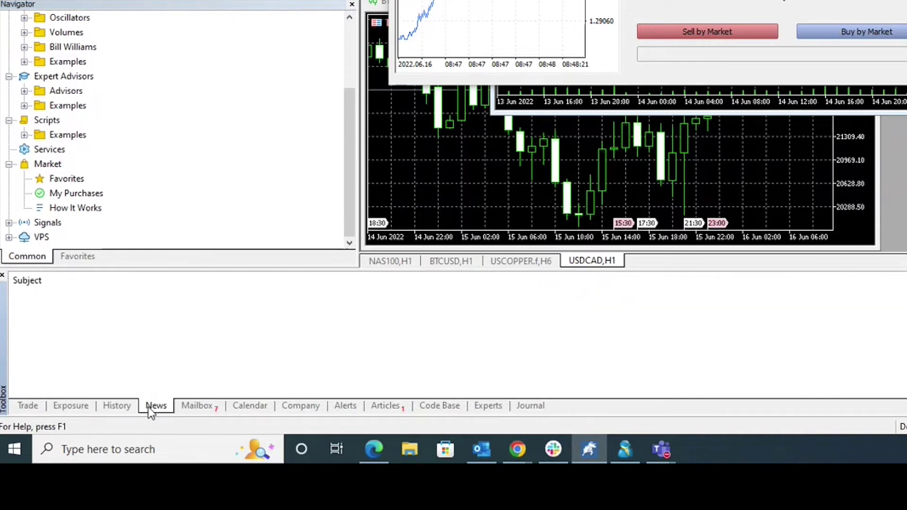
left_click(197, 405)
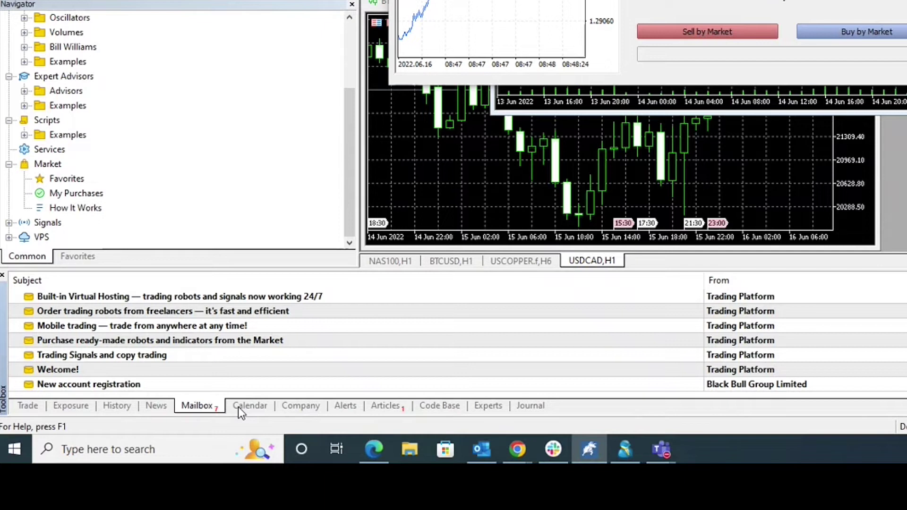
left_click(37, 407)
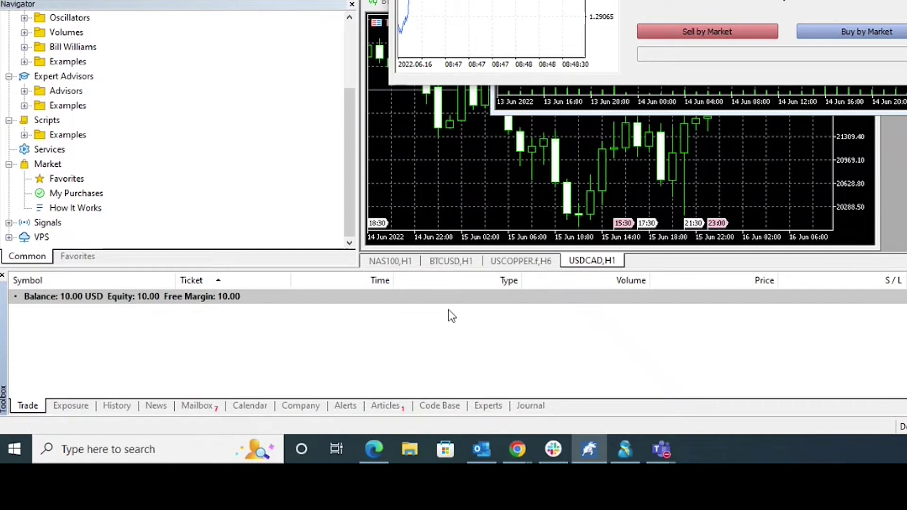
left_click(85, 407)
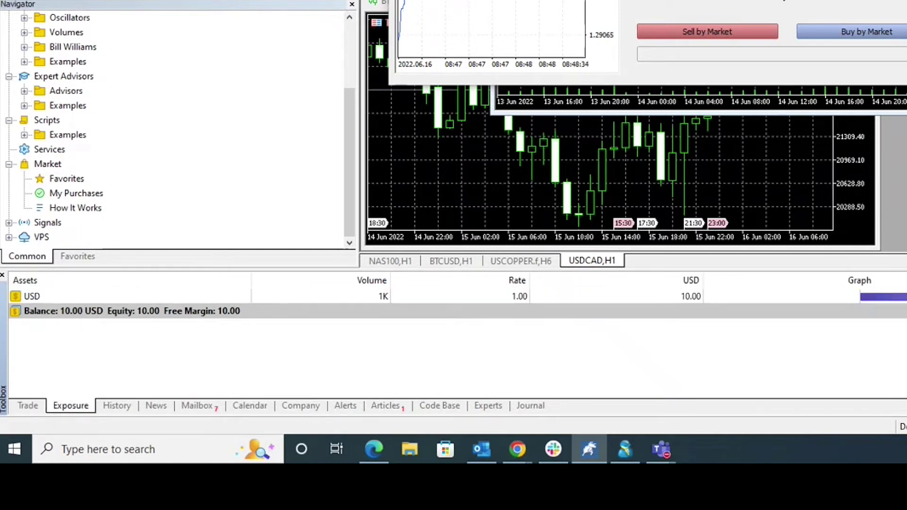
left_click(119, 405)
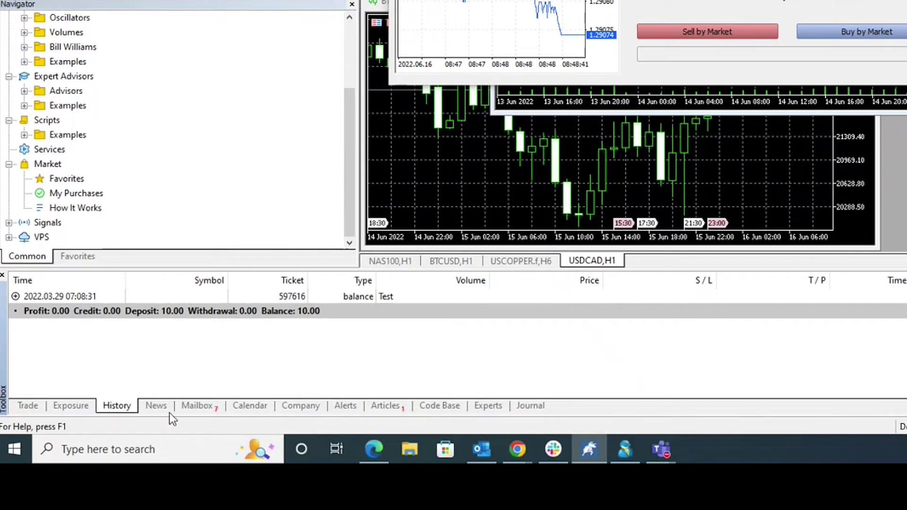
Step: Open the economic Calendar tab and scroll through the upcoming events
left_click(264, 407)
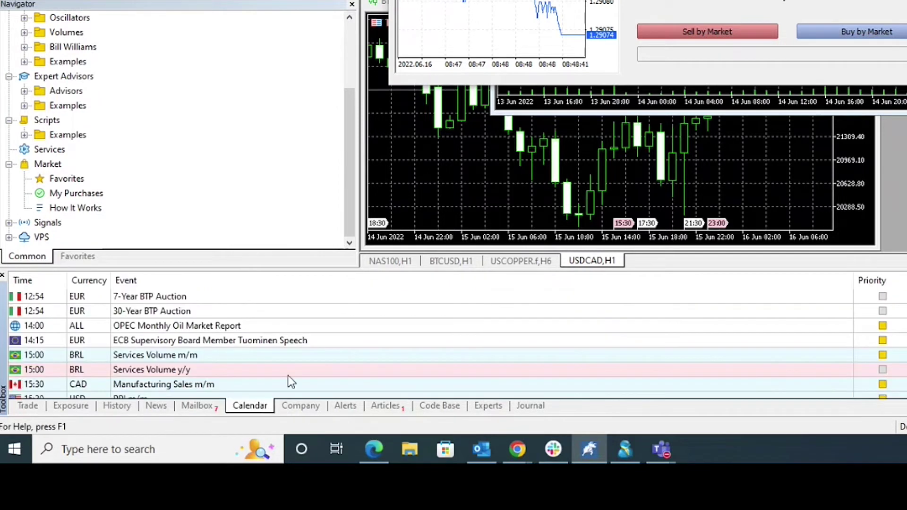
scroll(299, 369, "up", 10)
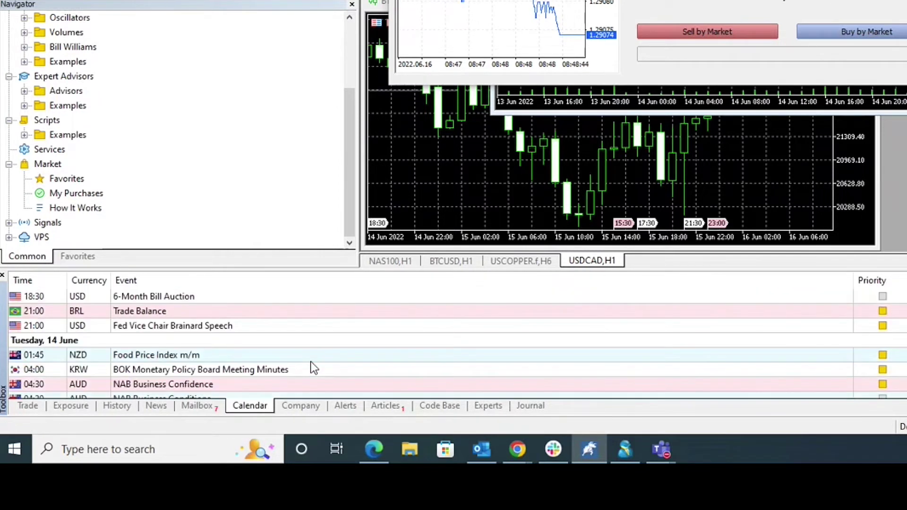
scroll(311, 362, "up", 6)
scroll(311, 362, "down", 6)
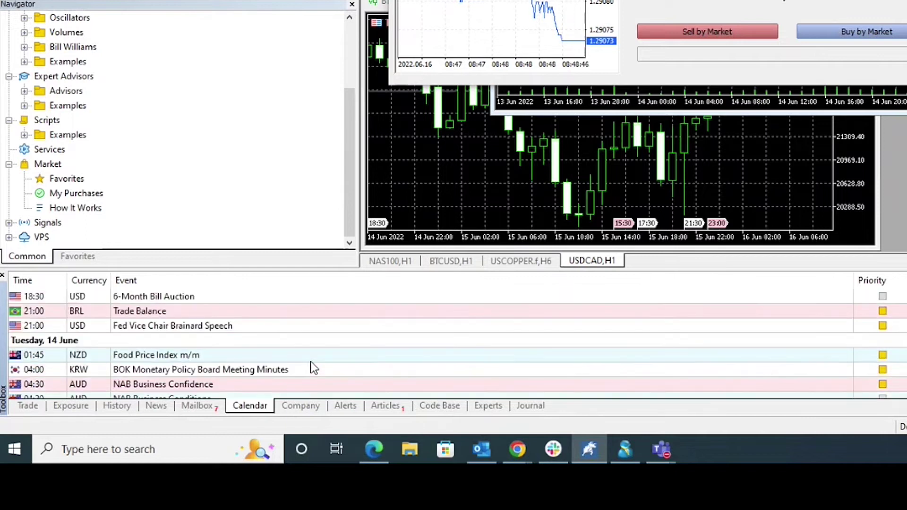
scroll(311, 366, "down", 1)
scroll(310, 366, "up", 1)
scroll(359, 359, "down", 2)
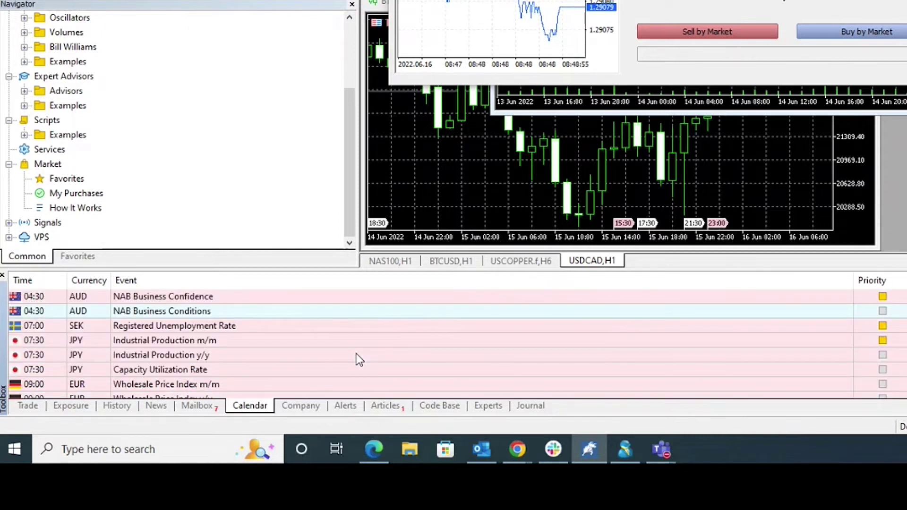
scroll(359, 359, "down", 3)
scroll(359, 359, "down", 1)
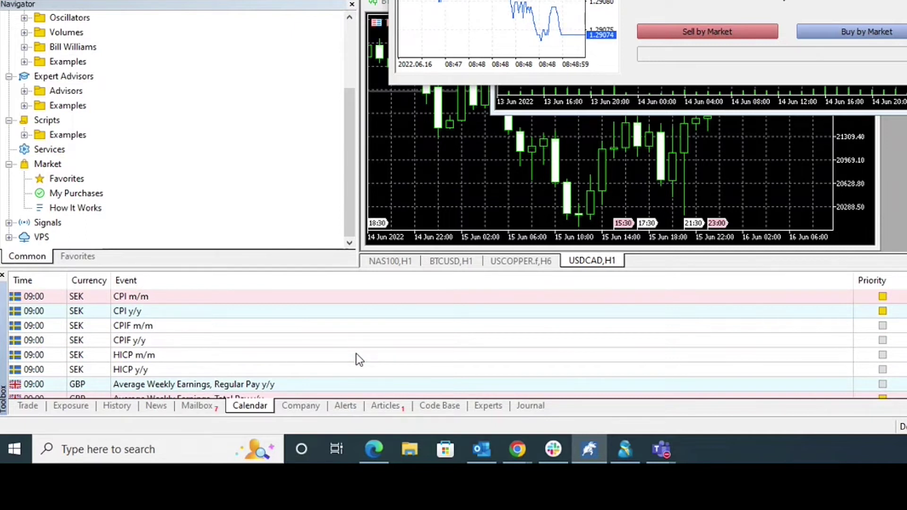
Step: View the Alerts list, then the Journal log of trade and network messages
left_click(342, 406)
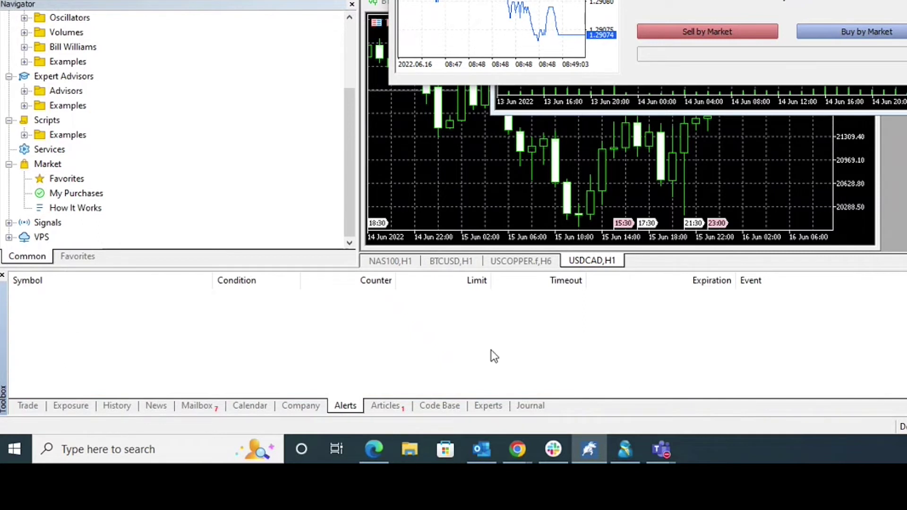
left_click(533, 412)
scroll(554, 330, "up", 15)
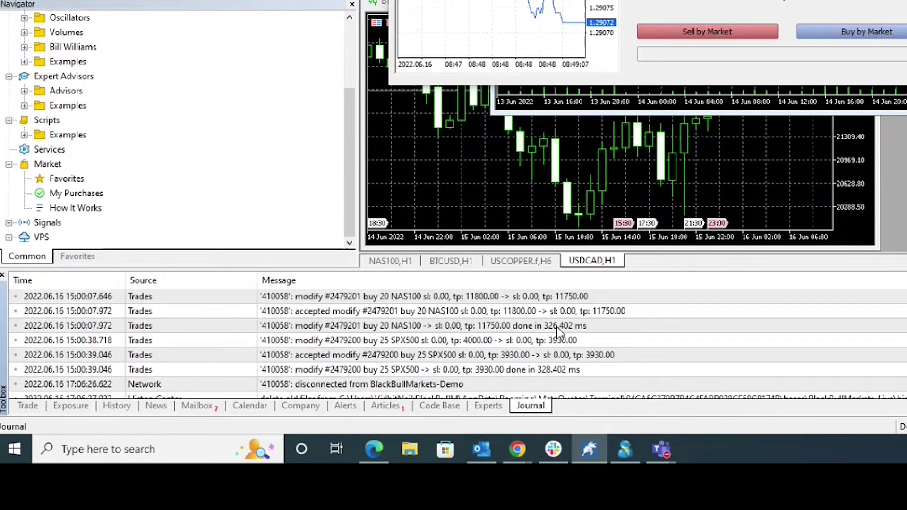
scroll(557, 347, "up", 10)
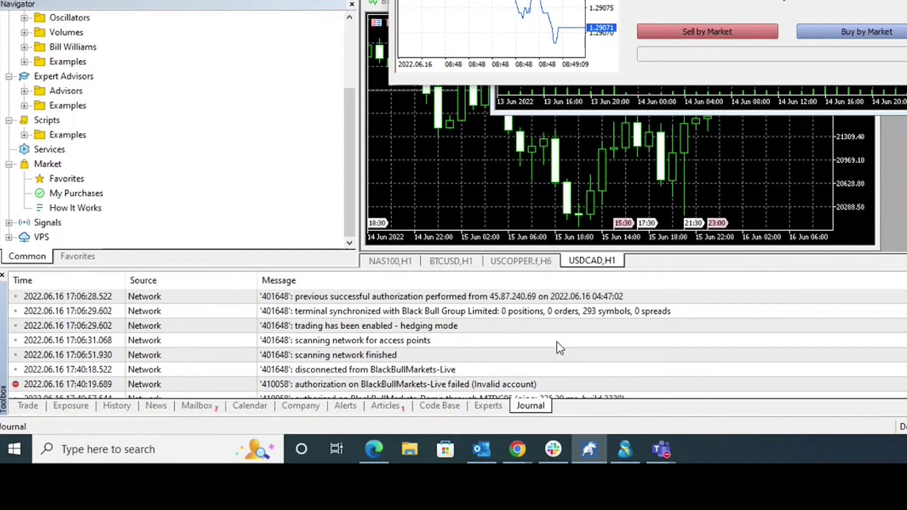
scroll(559, 350, "down", 3)
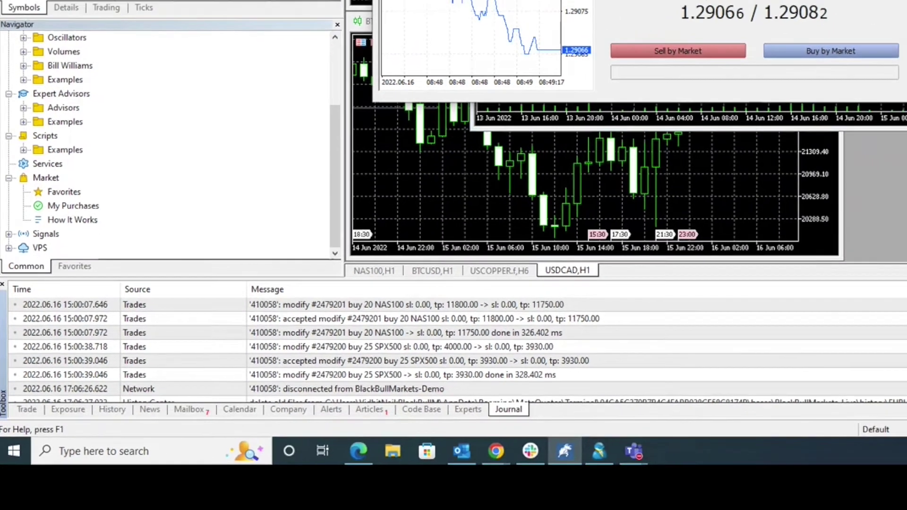
Step: Close the market order window, move the USDCAD chart aside, and tile all four charts
key("Escape")
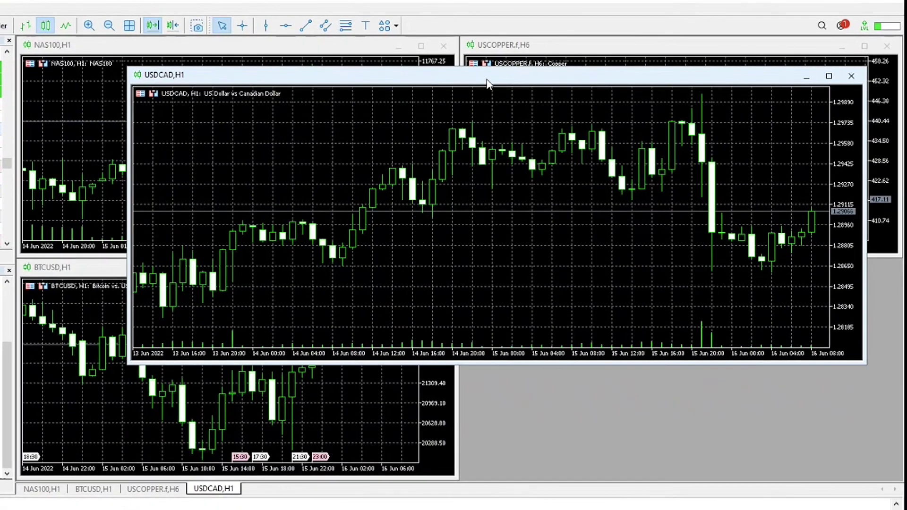
left_click_drag(487, 79, 503, 158)
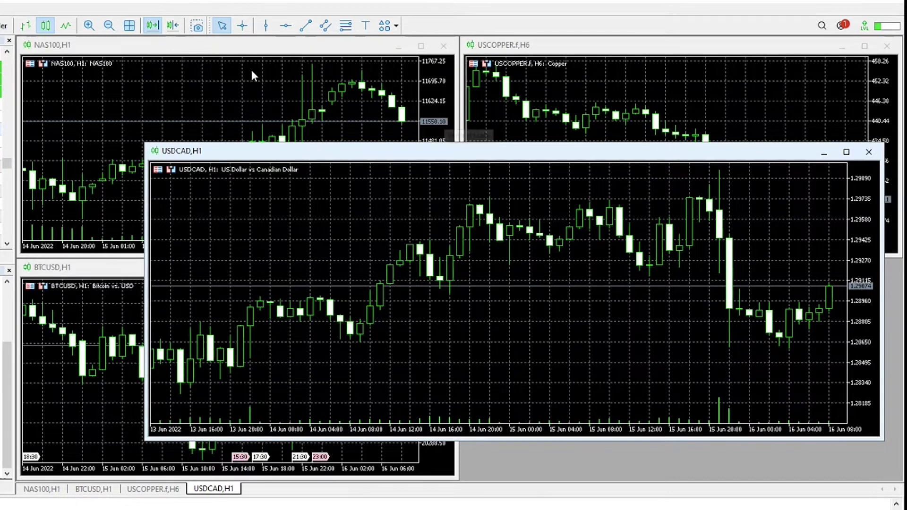
left_click(128, 26)
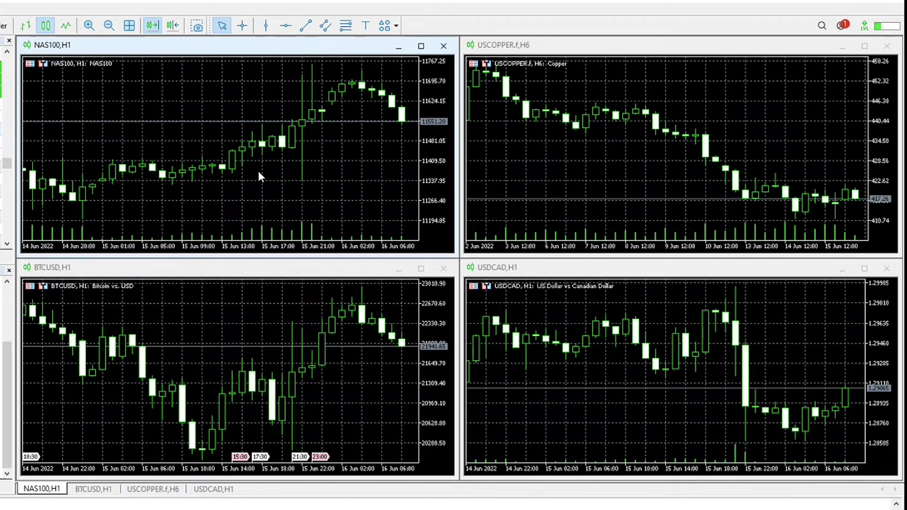
Step: Enable One Click Trading on NAS100, then browse its Timeframes and Templates submenus
right_click(279, 189)
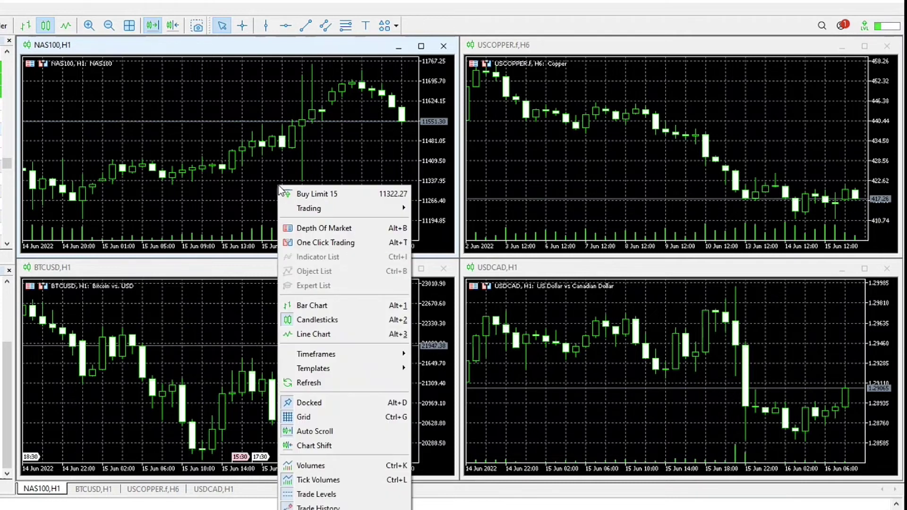
left_click(316, 242)
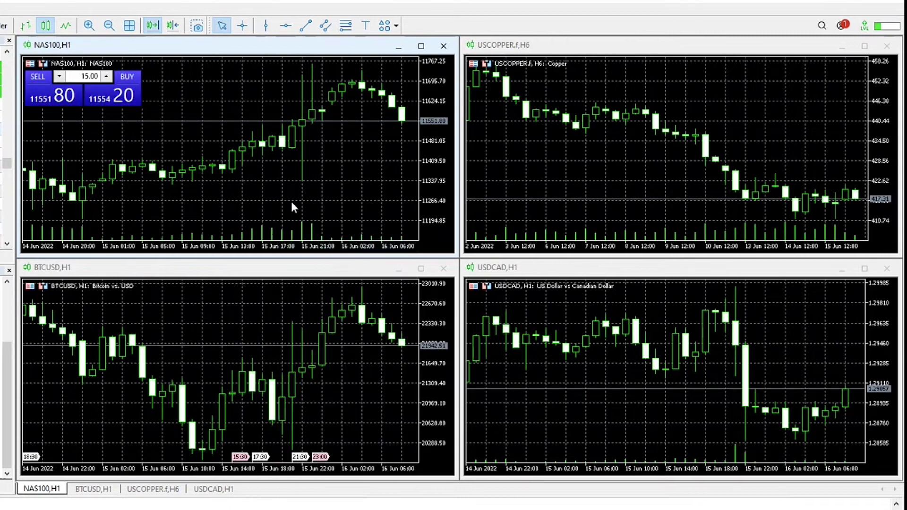
right_click(245, 103)
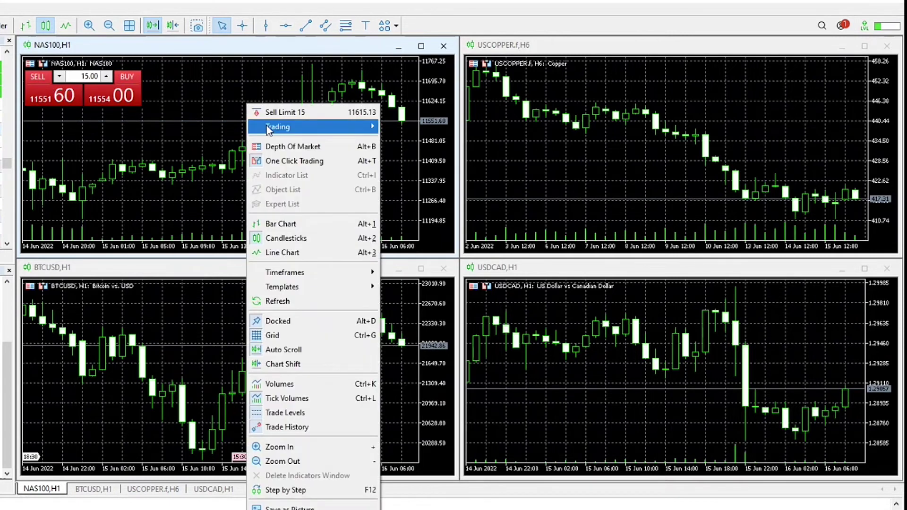
mouse_move(349, 273)
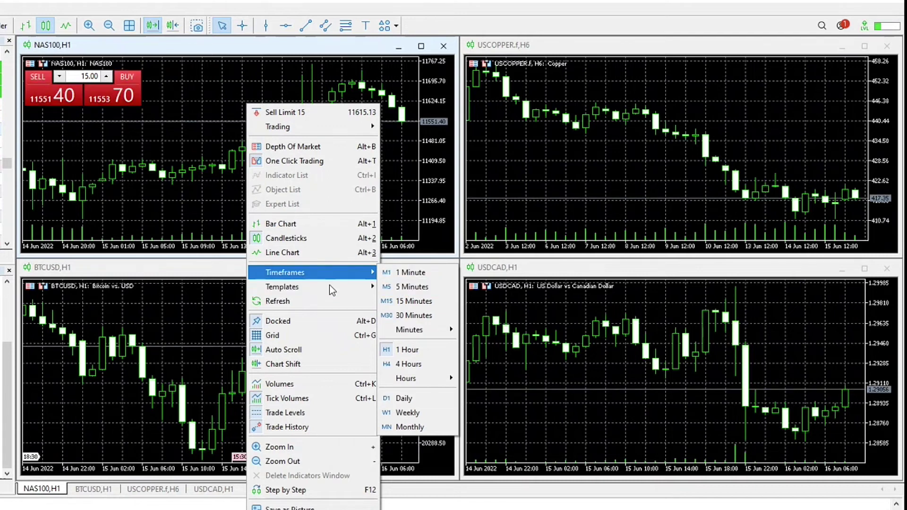
mouse_move(330, 287)
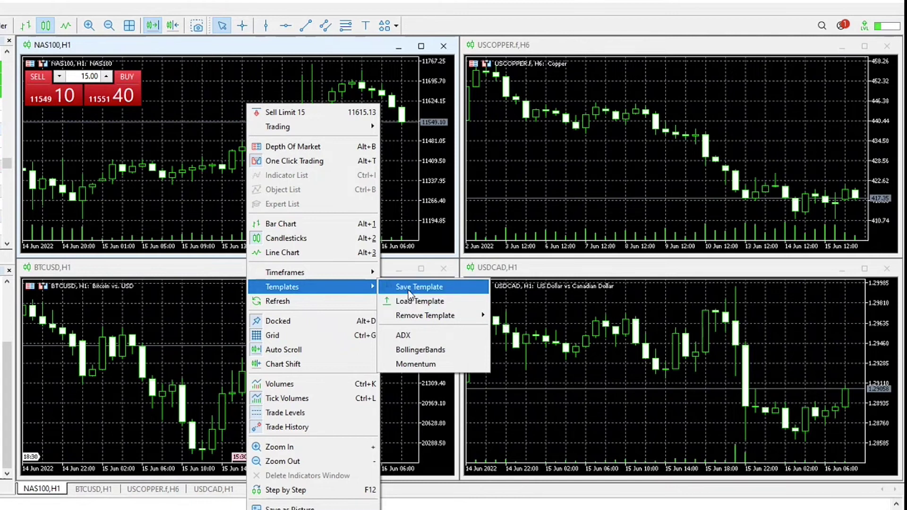
left_click(194, 188)
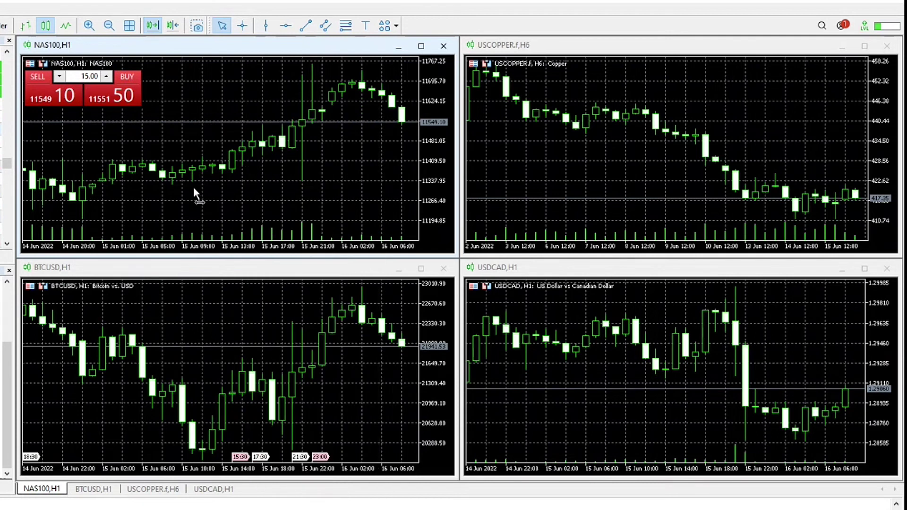
Step: Uncheck Volumes to remove the volume bars from the NAS100 chart
right_click(203, 95)
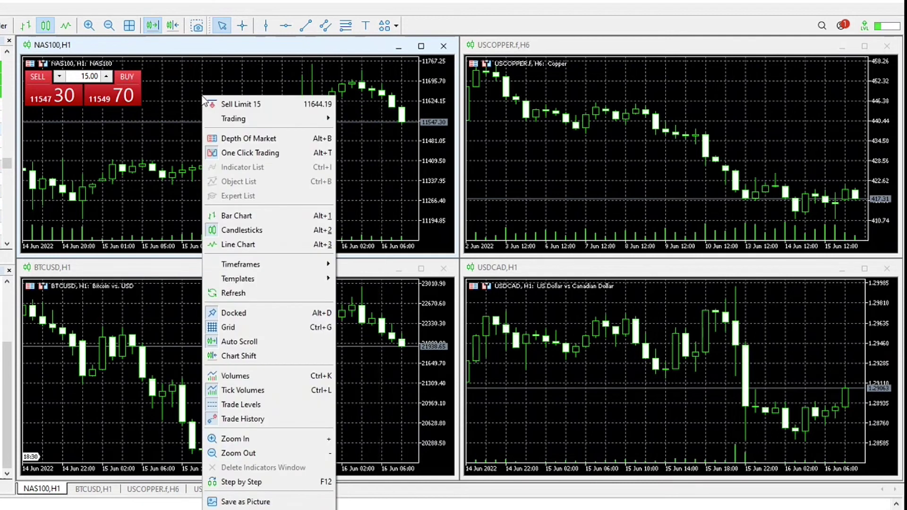
left_click(273, 382)
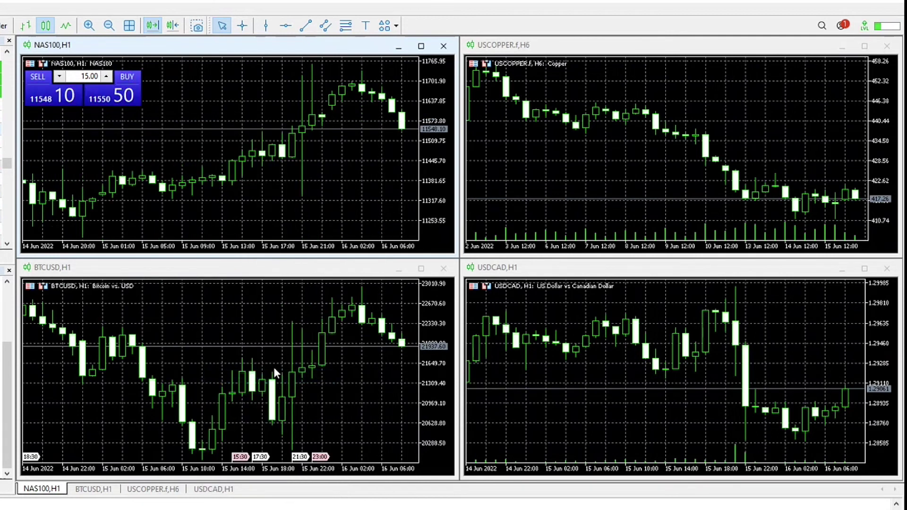
right_click(272, 157)
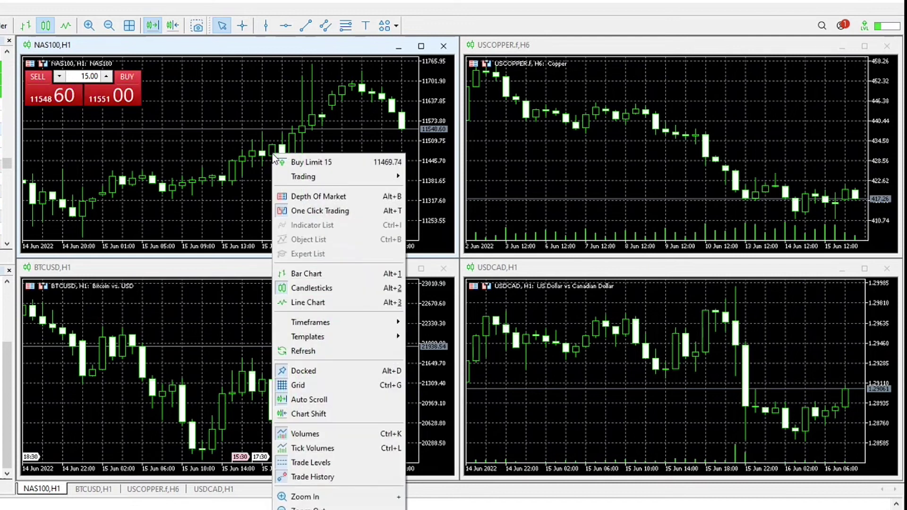
right_click(227, 351)
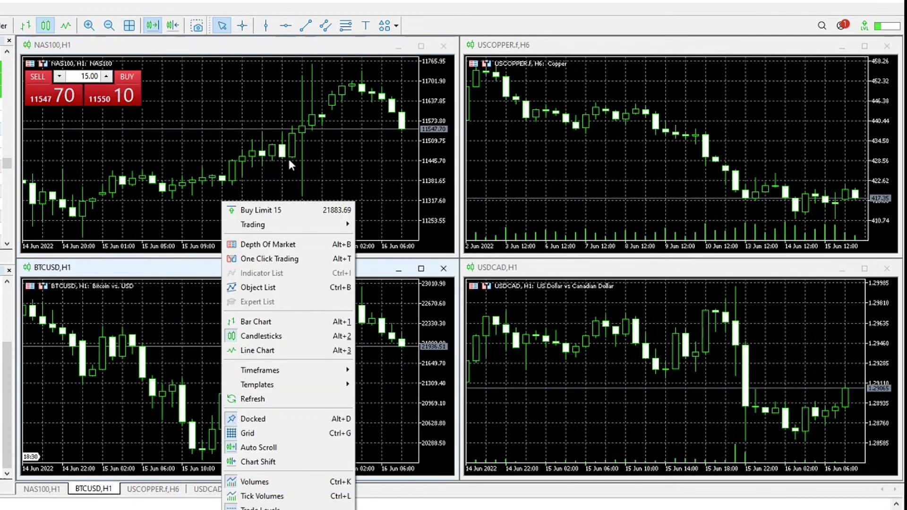
left_click(288, 156)
Step: Switch NAS100 to a line chart, then back to candlesticks
right_click(290, 158)
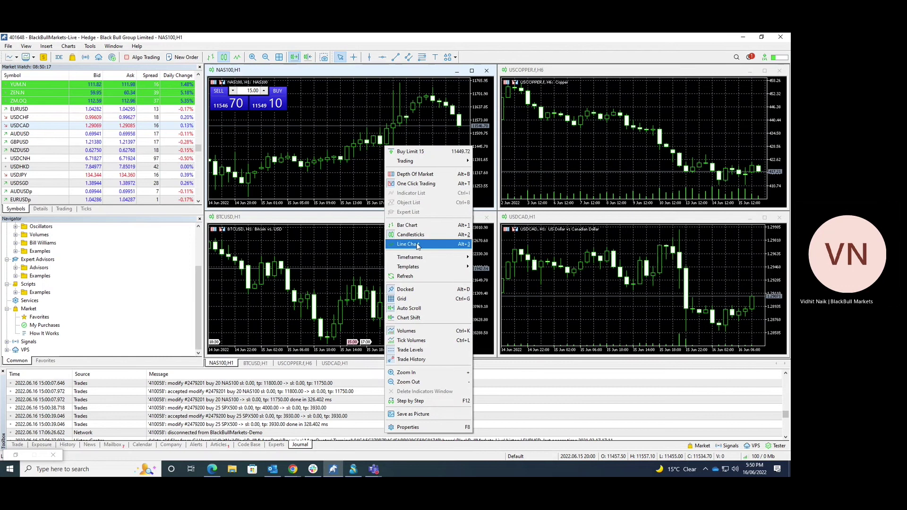
left_click(407, 244)
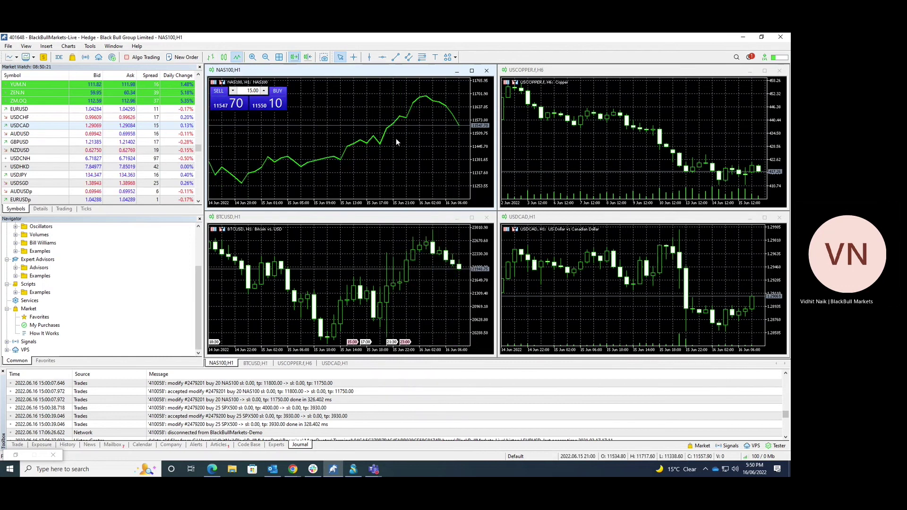
right_click(396, 138)
left_click(418, 228)
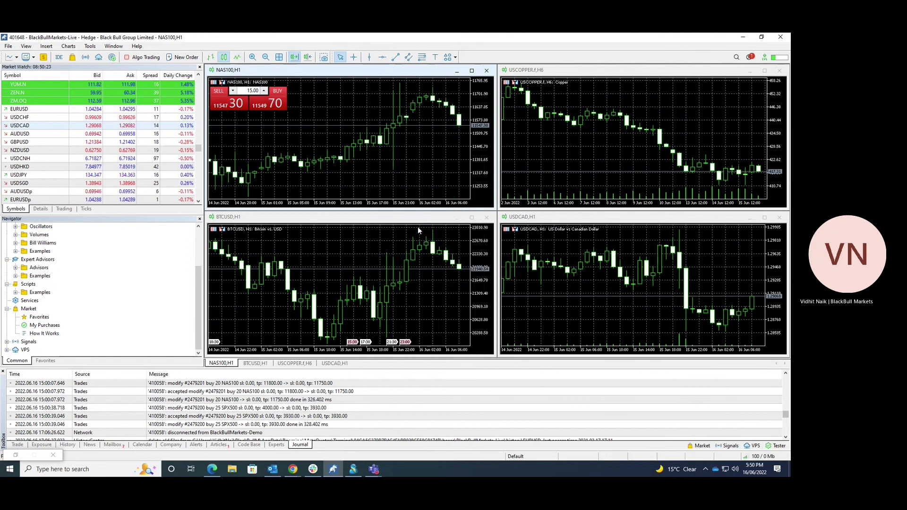